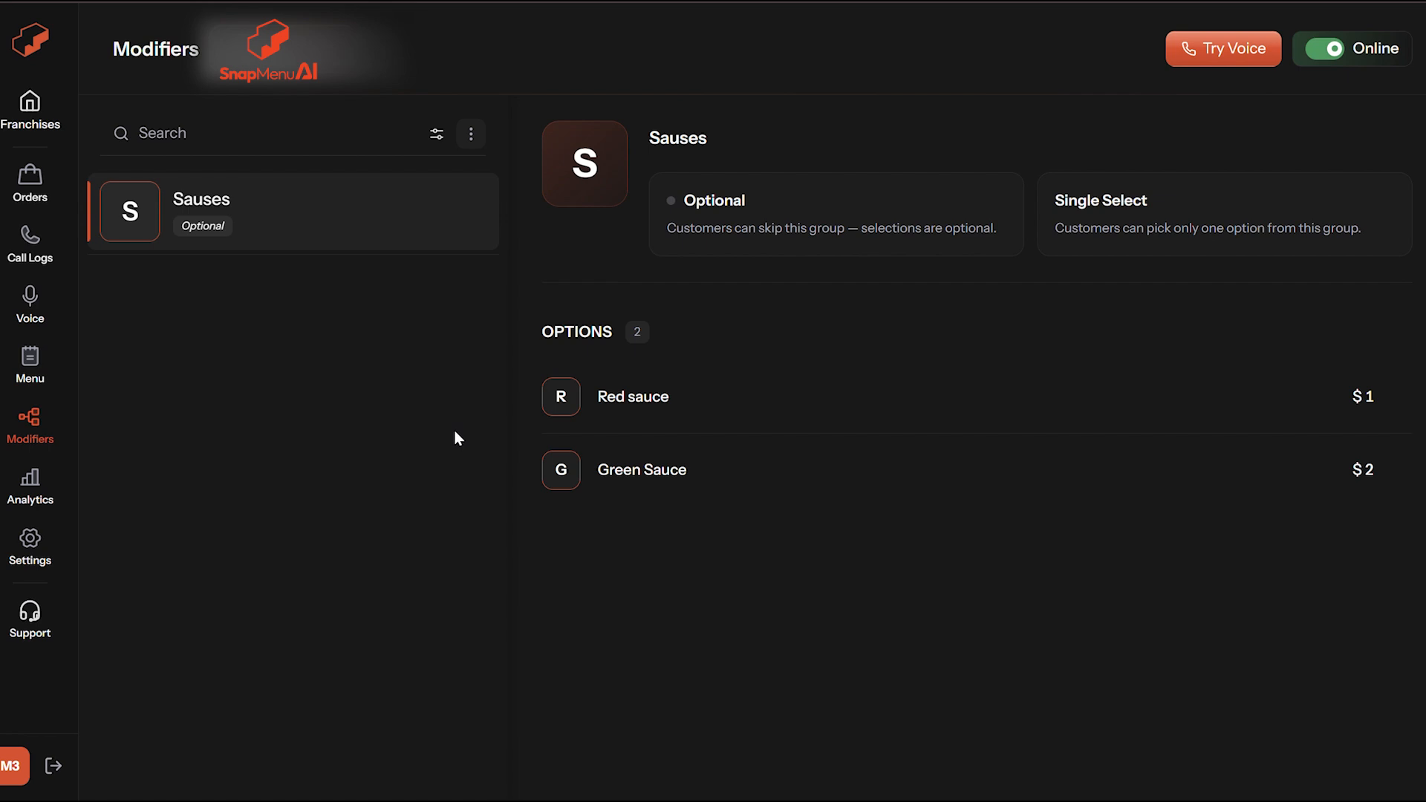
- Open the Voice settings and append "$" to the New Customer call opening message under Customer Messaging
left_click(30, 306)
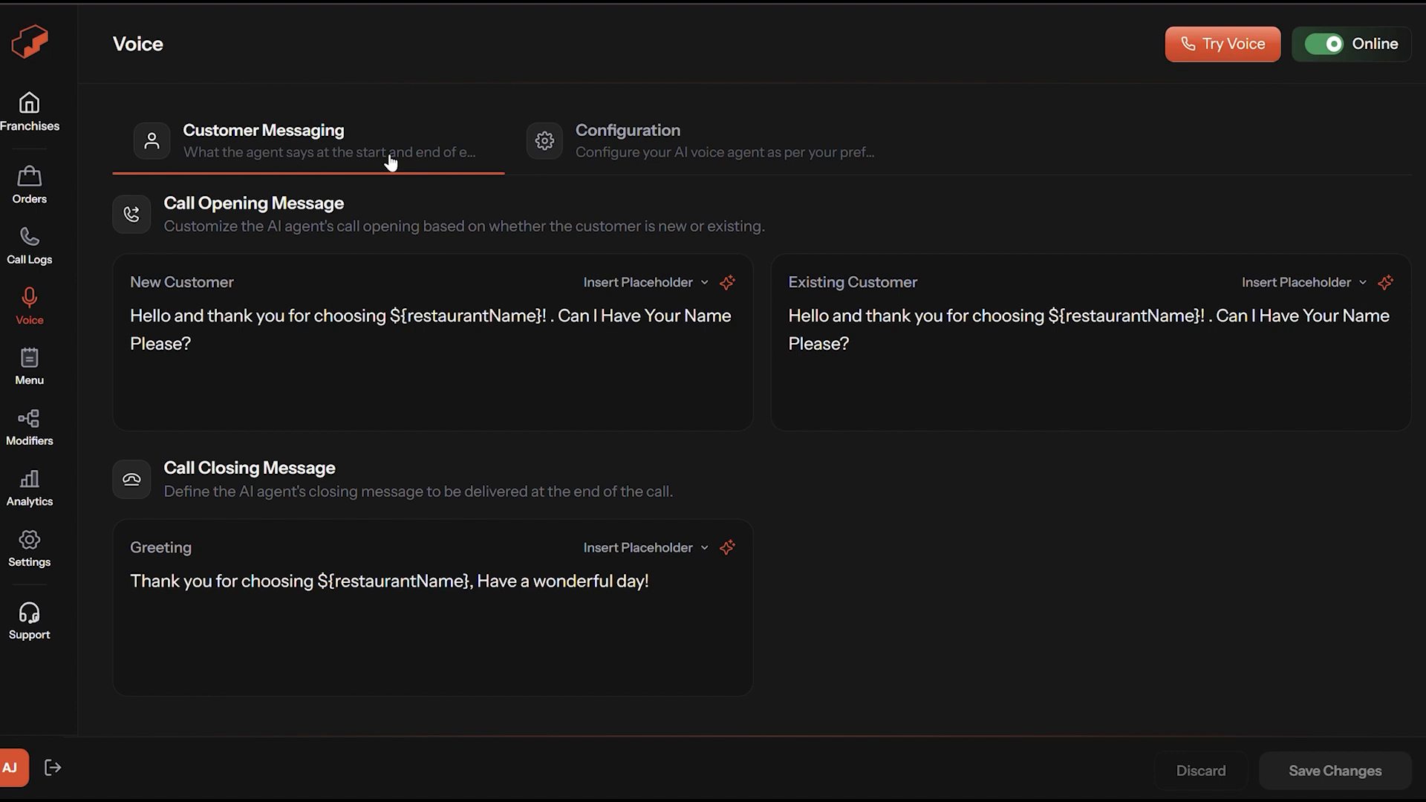
left_click(726, 168)
left_click(346, 152)
left_click_drag(164, 204, 373, 195)
left_click(412, 254)
type("$")
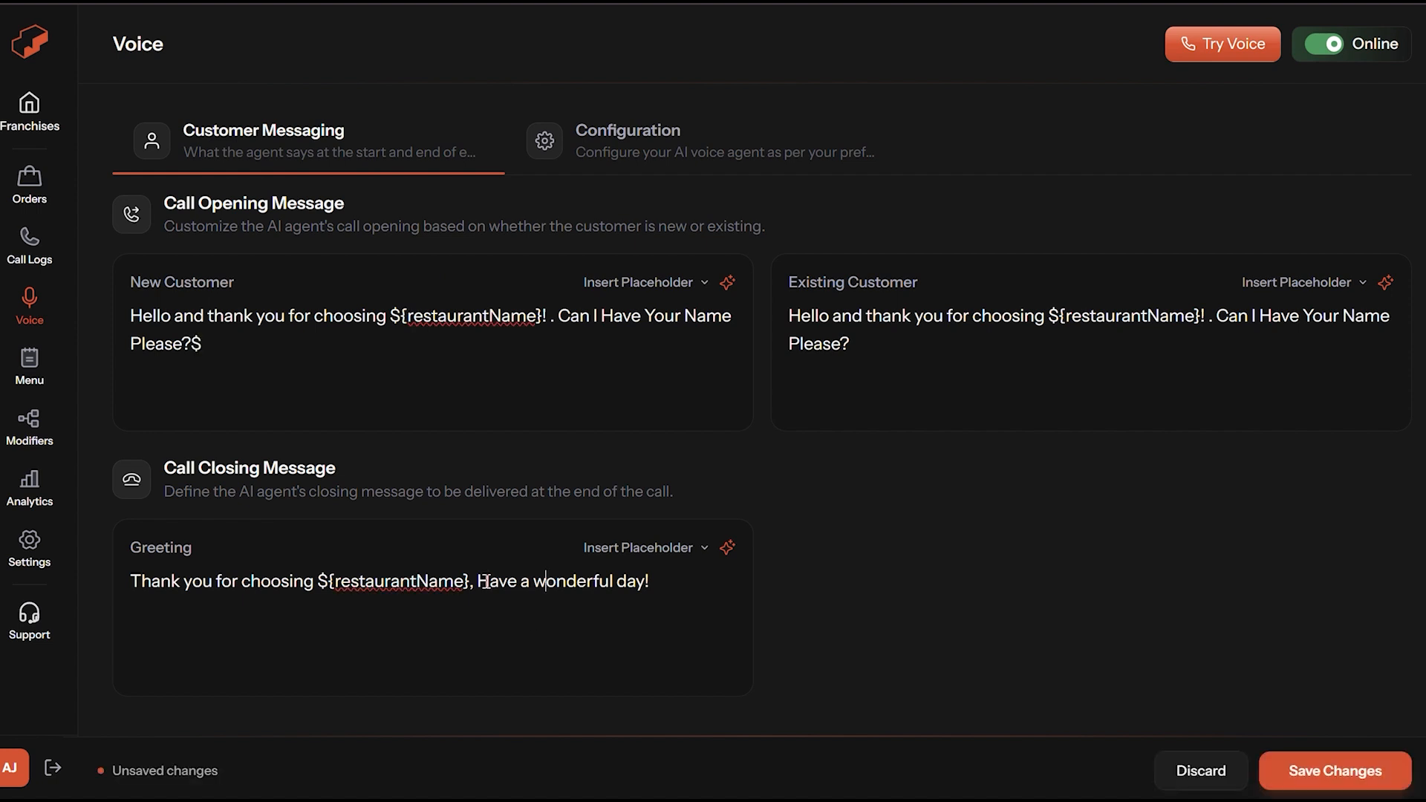
- Examine the Call Closing Message section and its greeting text
left_click_drag(165, 468, 337, 468)
left_click(436, 463)
left_click_drag(135, 585, 716, 602)
left_click(713, 603)
- In the voice configuration, apply the Elliot voice model and keep English as the agent's language
left_click(633, 130)
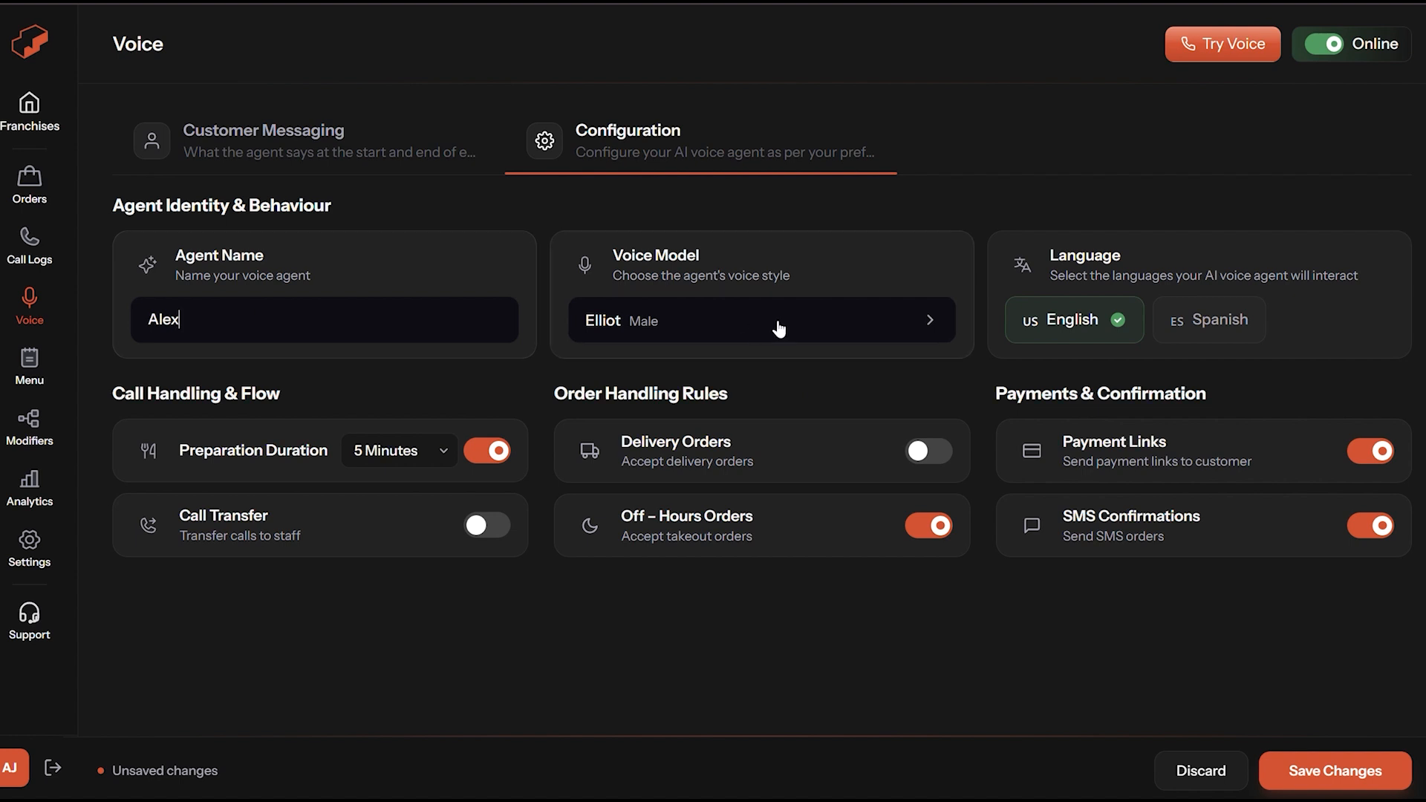
left_click_drag(703, 257, 606, 262)
left_click(722, 256)
left_click(732, 323)
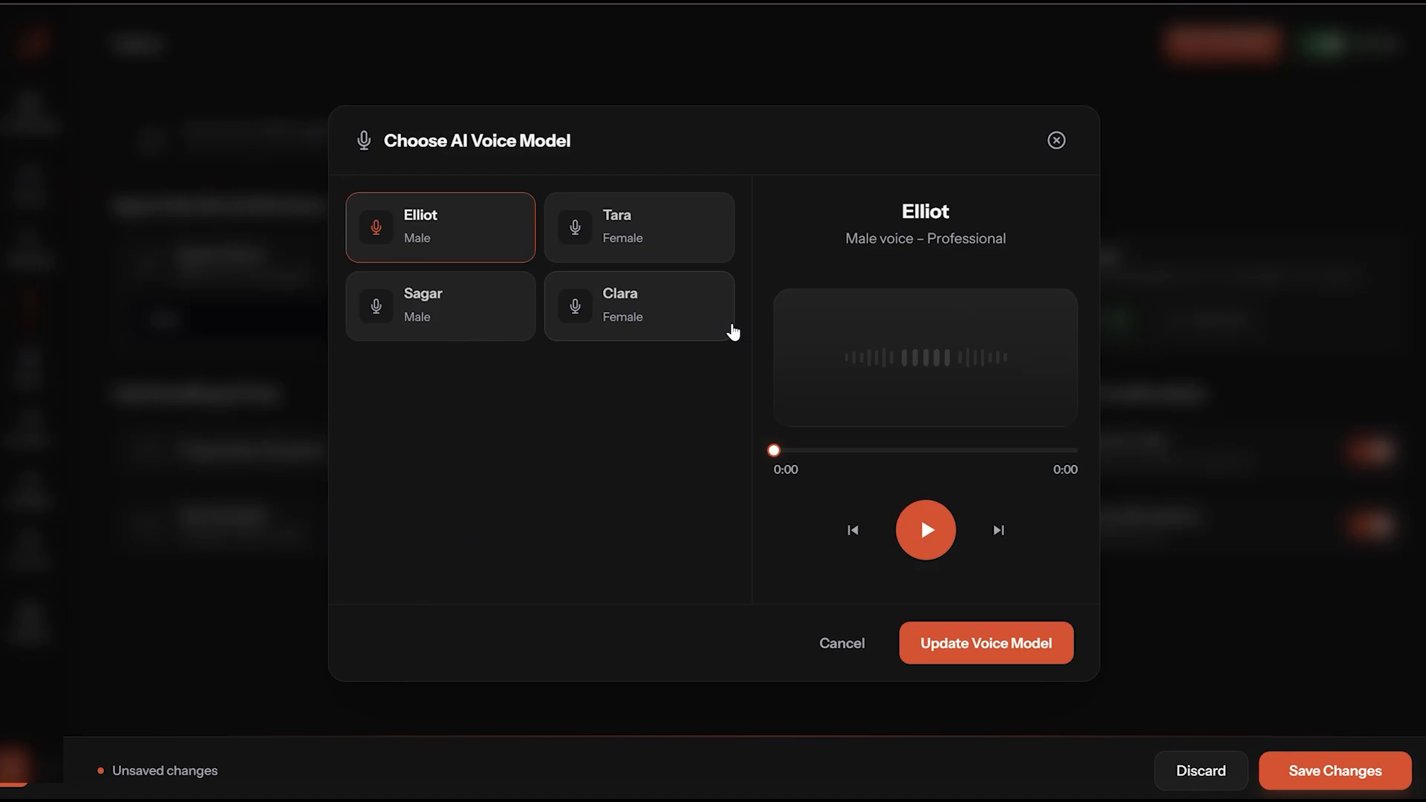
left_click(979, 651)
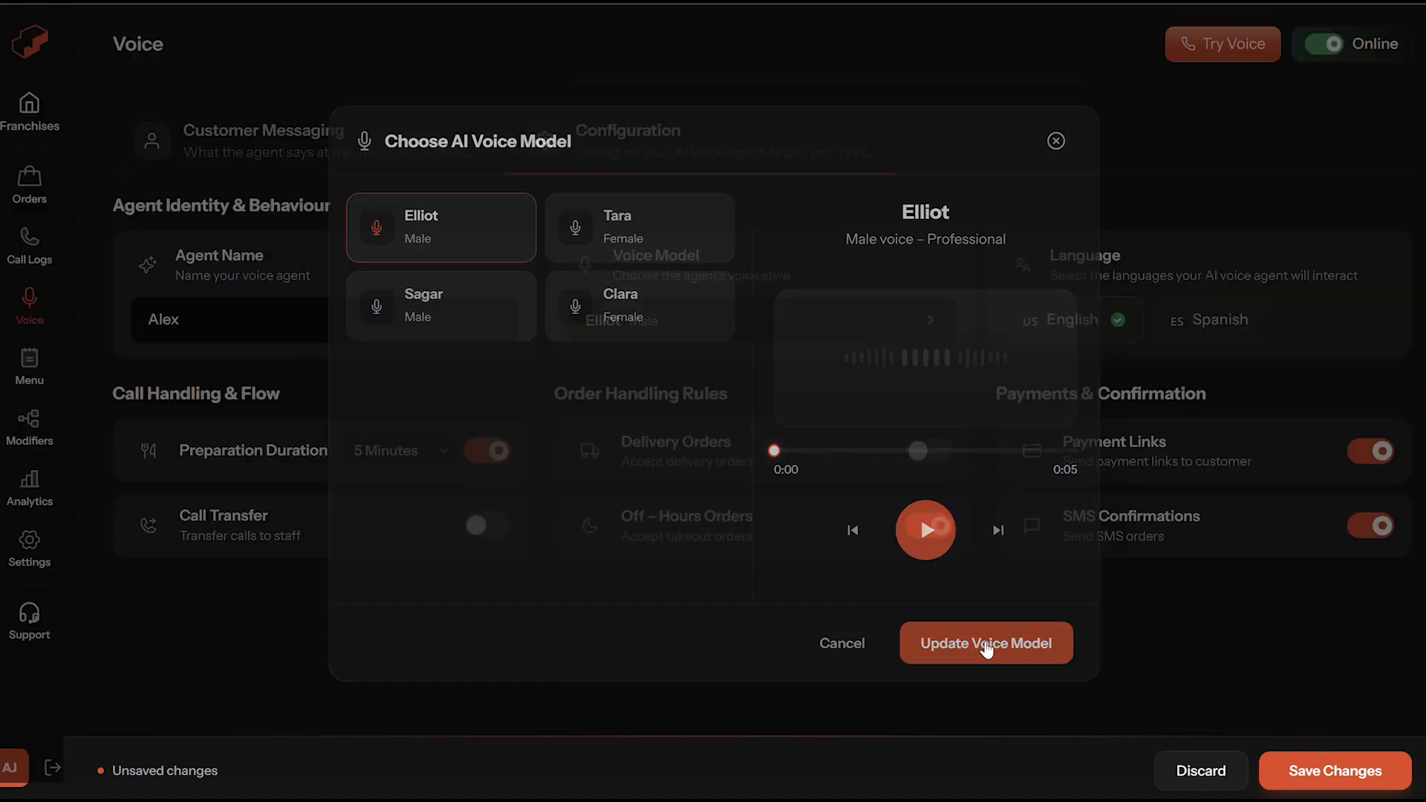
left_click(1215, 321)
left_click(1060, 322)
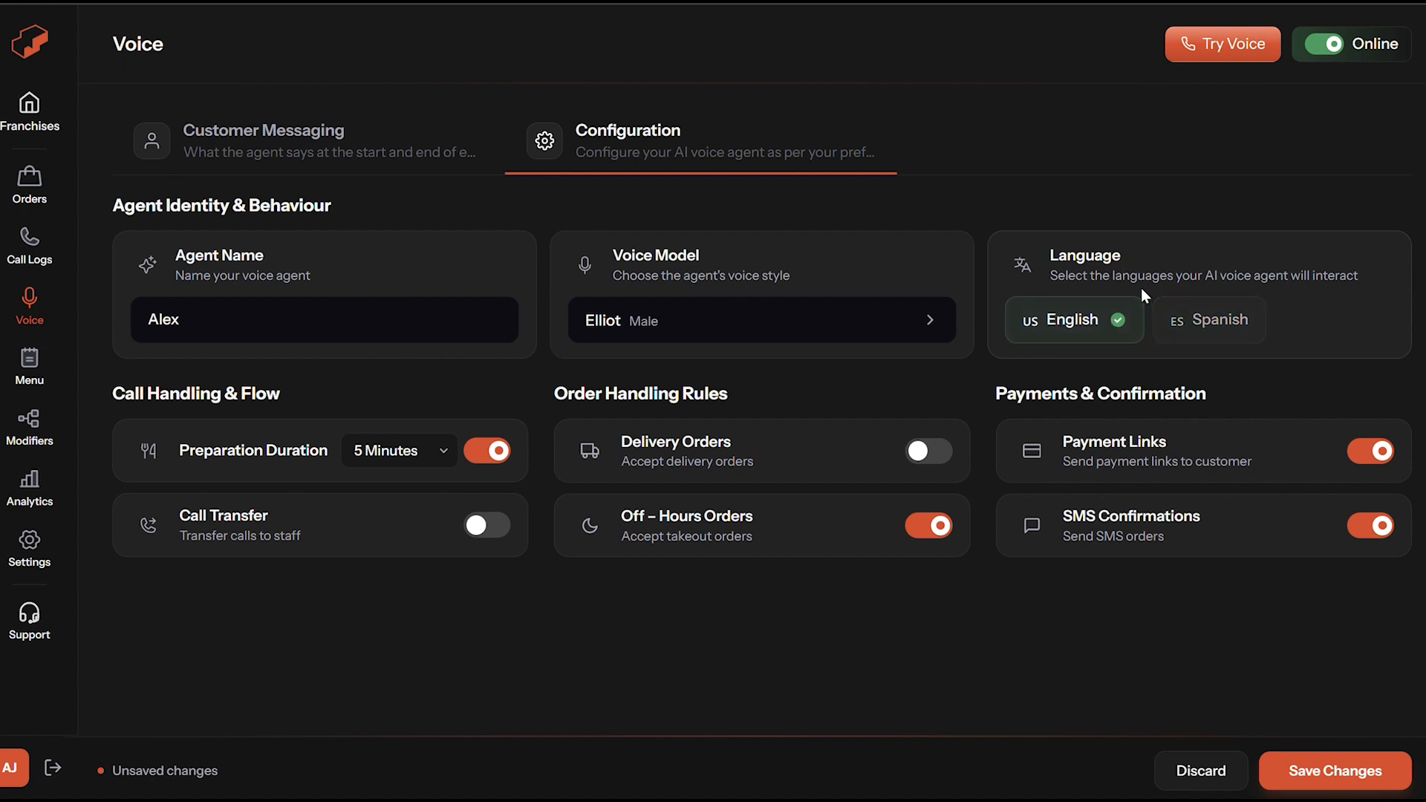
- Set the Preparation Duration under Call Handling & Flow to 20 Minutes
left_click_drag(116, 394, 304, 393)
left_click(332, 391)
left_click(407, 454)
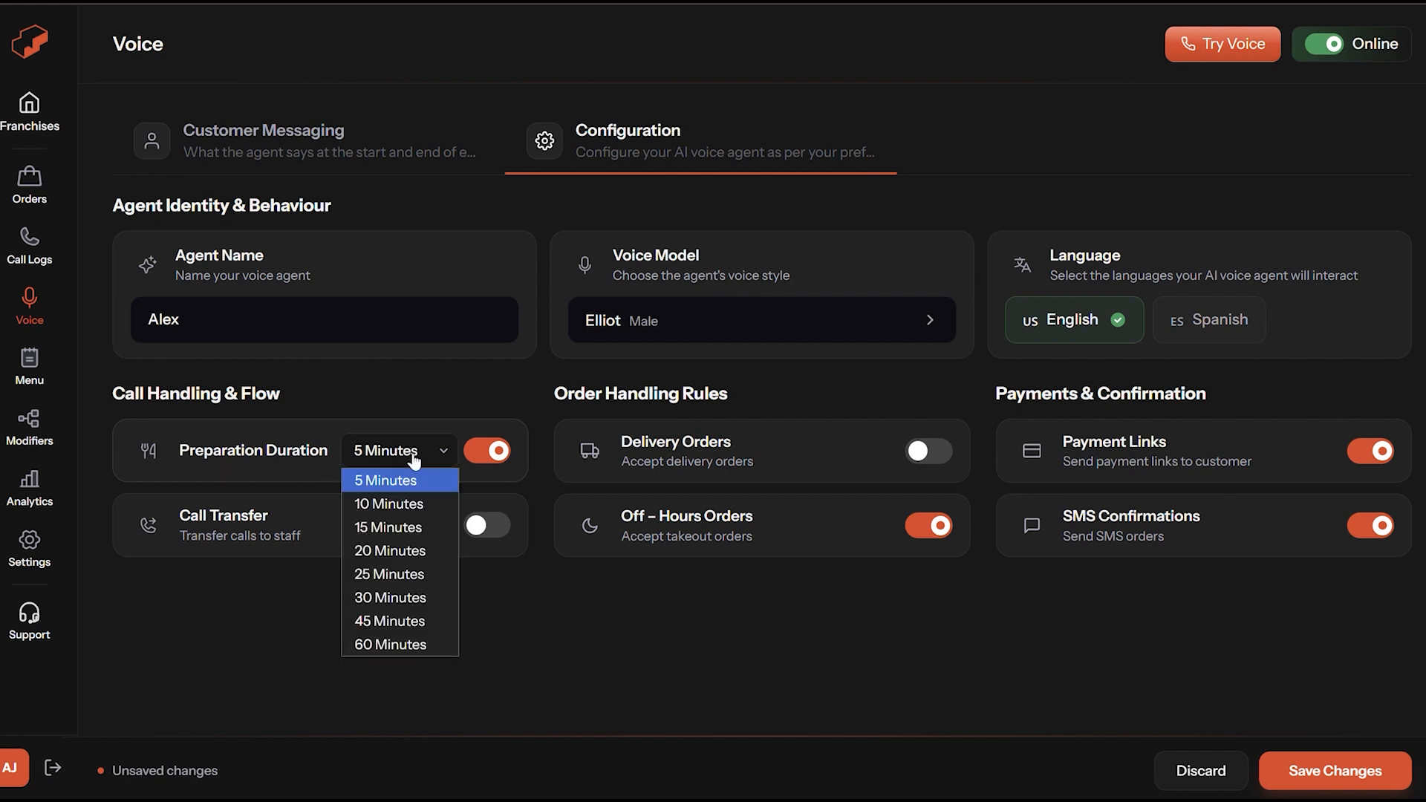
left_click(424, 459)
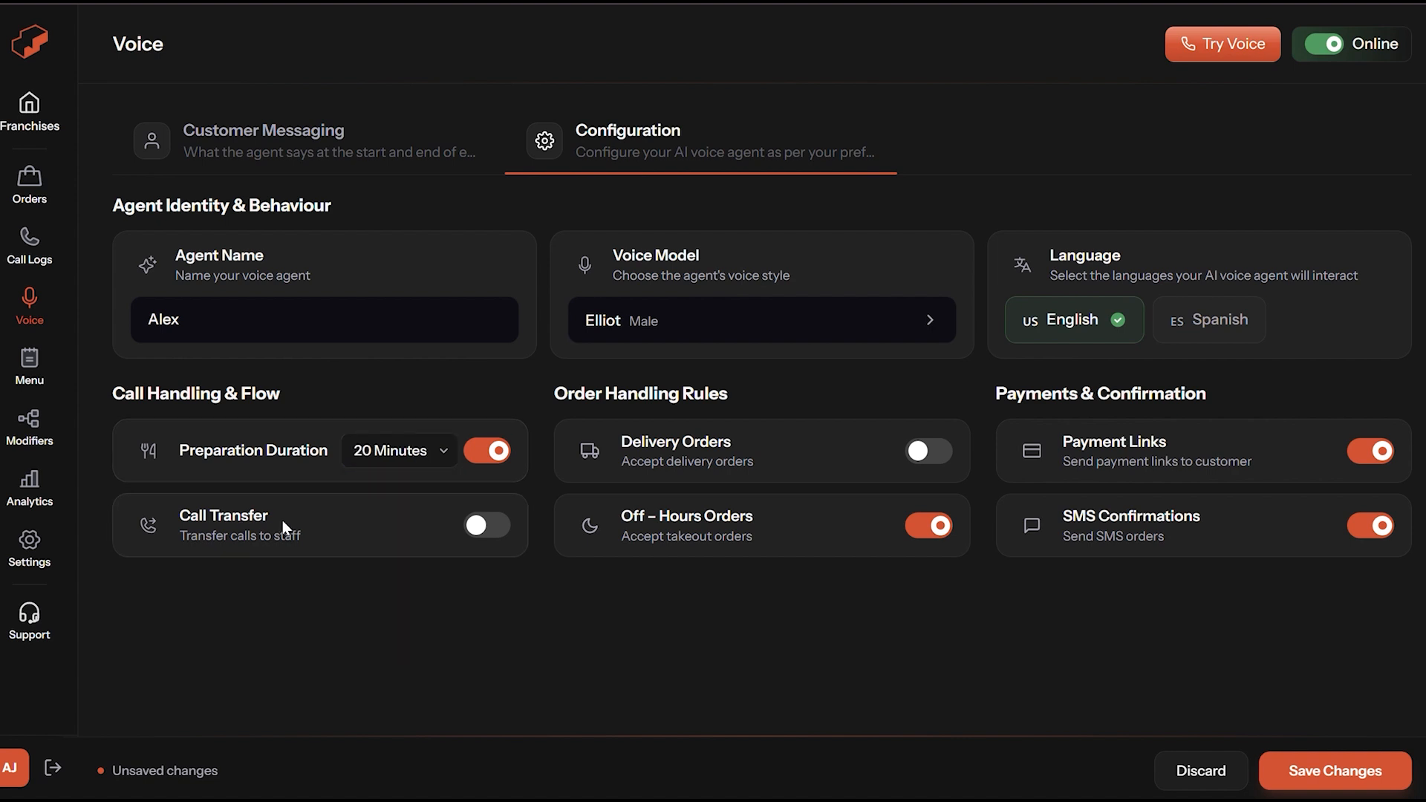
- Enable Call Transfer, activate its transfer phone number field, and disable Call Transfer again
left_click_drag(282, 520, 162, 517)
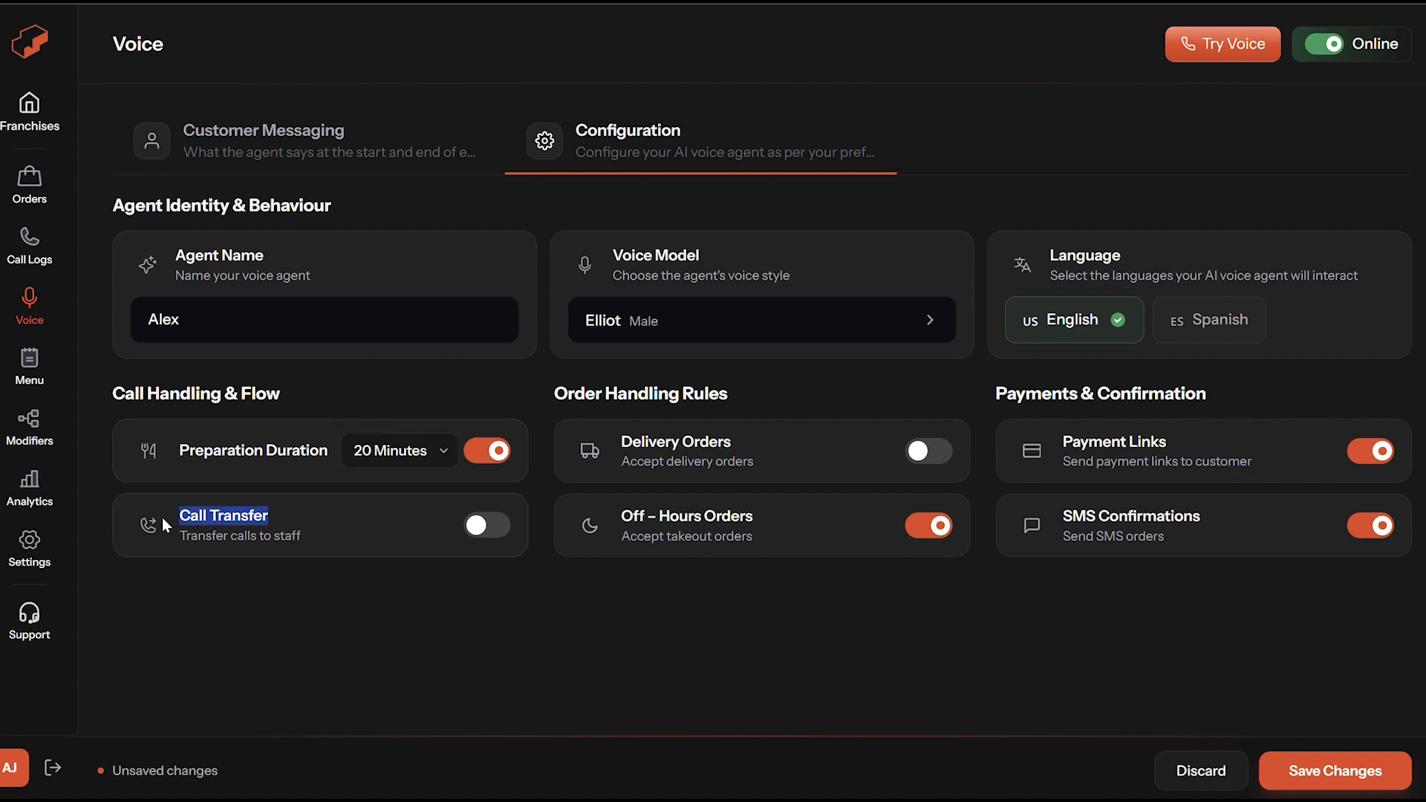
left_click(247, 557)
left_click(487, 525)
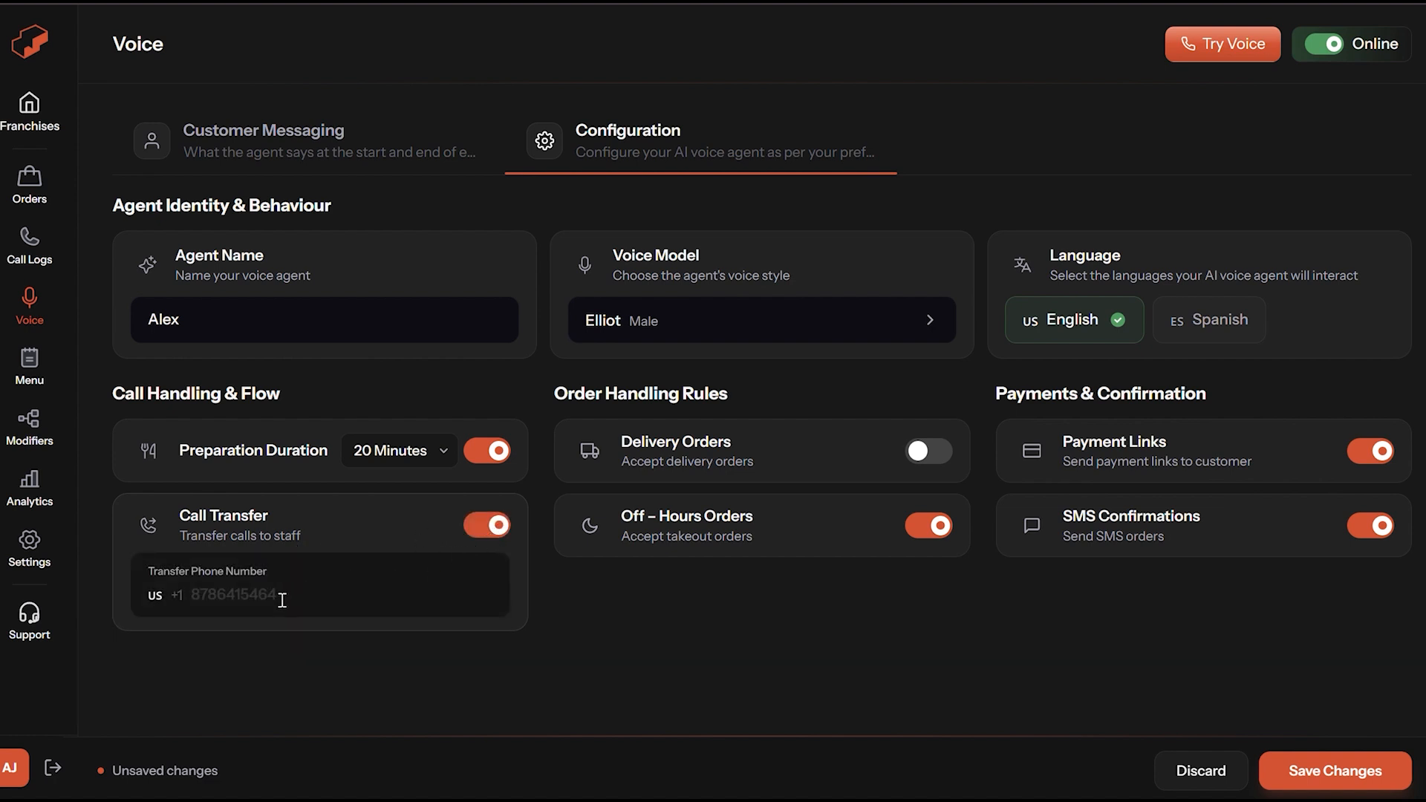
left_click(299, 601)
left_click(487, 525)
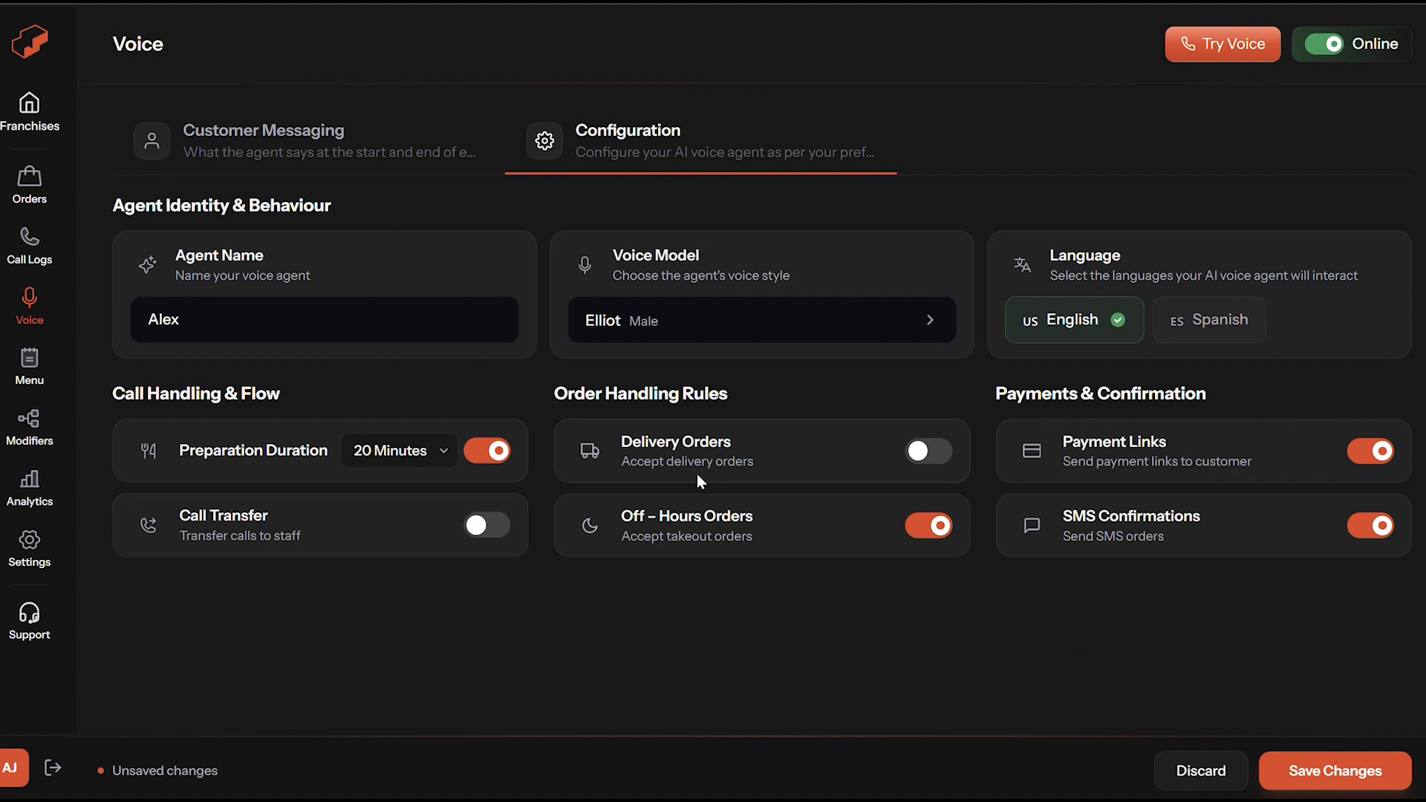
- Try Delivery Orders with its Transfer Delivery option, switch Delivery Orders back off, and disable Off-Hours Orders
left_click_drag(729, 391, 551, 394)
left_click(551, 393)
left_click(926, 451)
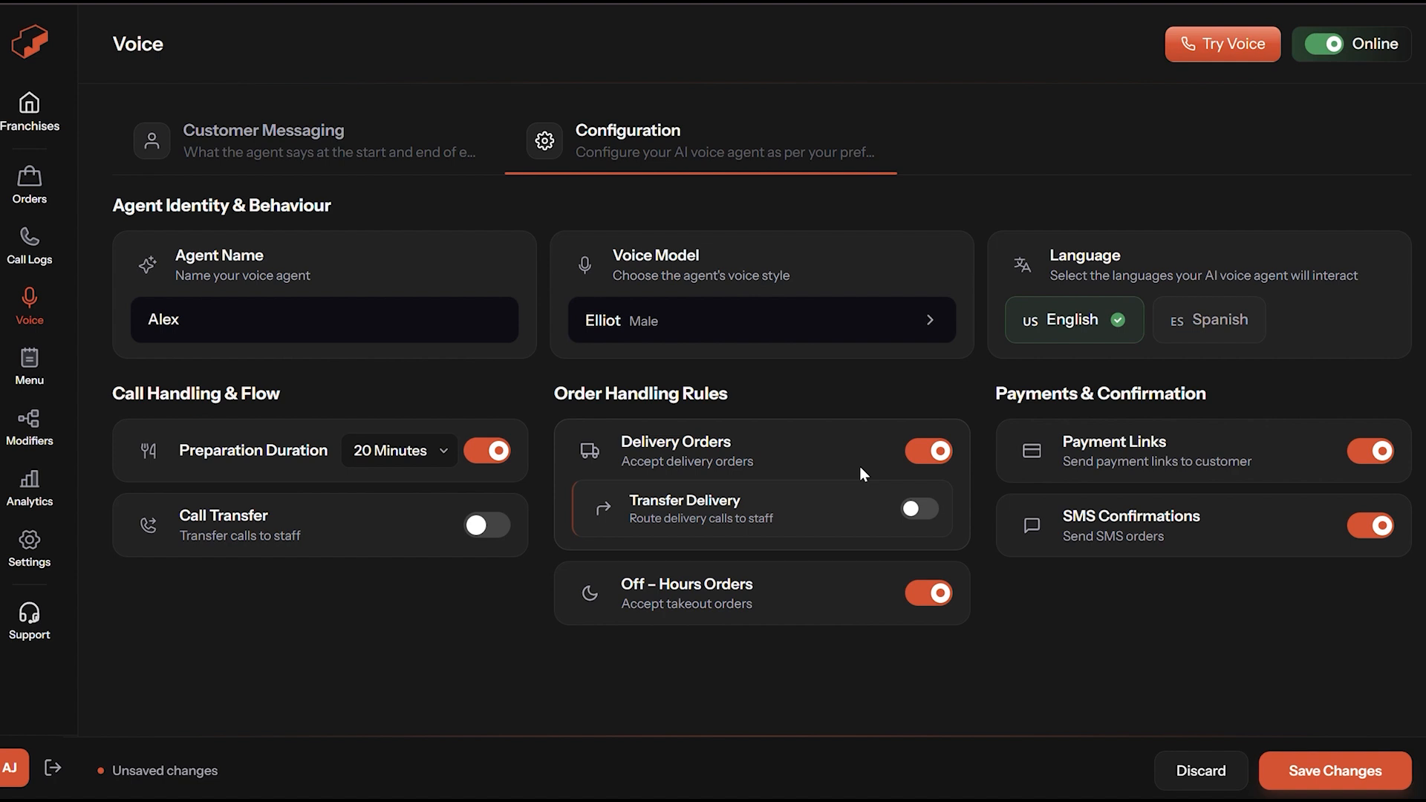
left_click(928, 510)
left_click(929, 451)
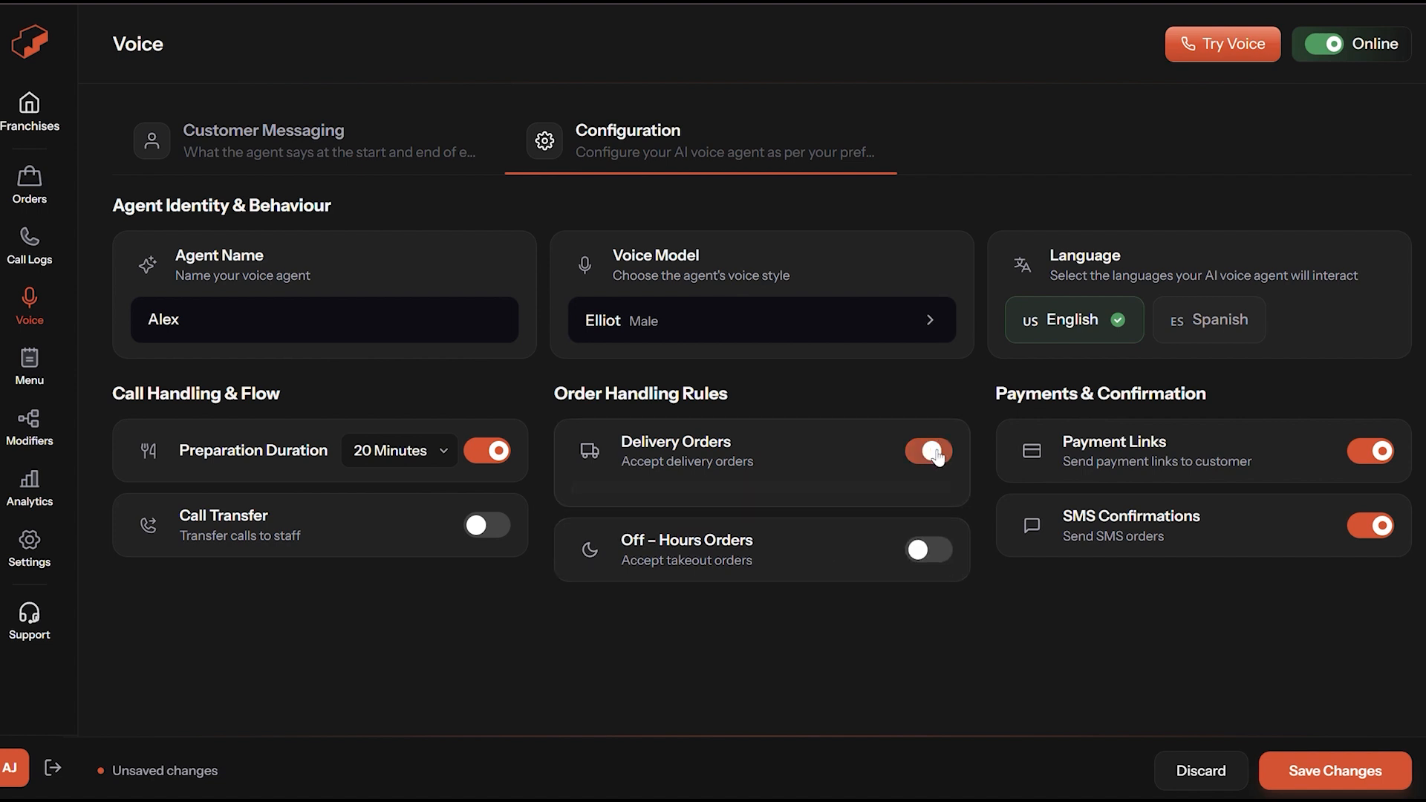
- Try the Payment Links and SMS Confirmations switches under Payments & Confirmation, leaving both enabled
left_click_drag(997, 391, 1234, 385)
left_click(1224, 403)
left_click(1371, 458)
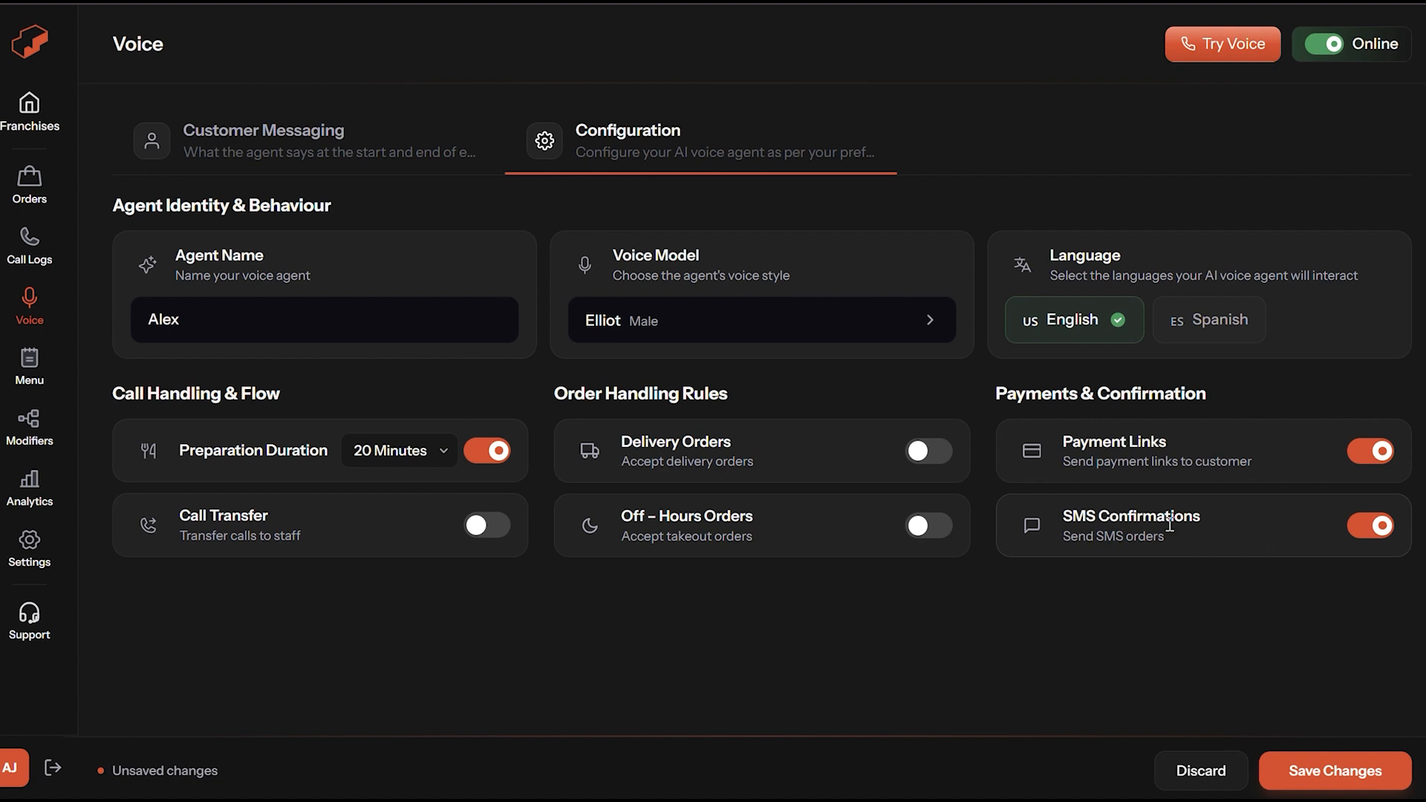
left_click_drag(1192, 516, 1044, 524)
left_click(1197, 537)
double_click(1371, 527)
- Revisit Customer Messaging, return to the Configuration section, and save the voice agent changes
left_click(367, 152)
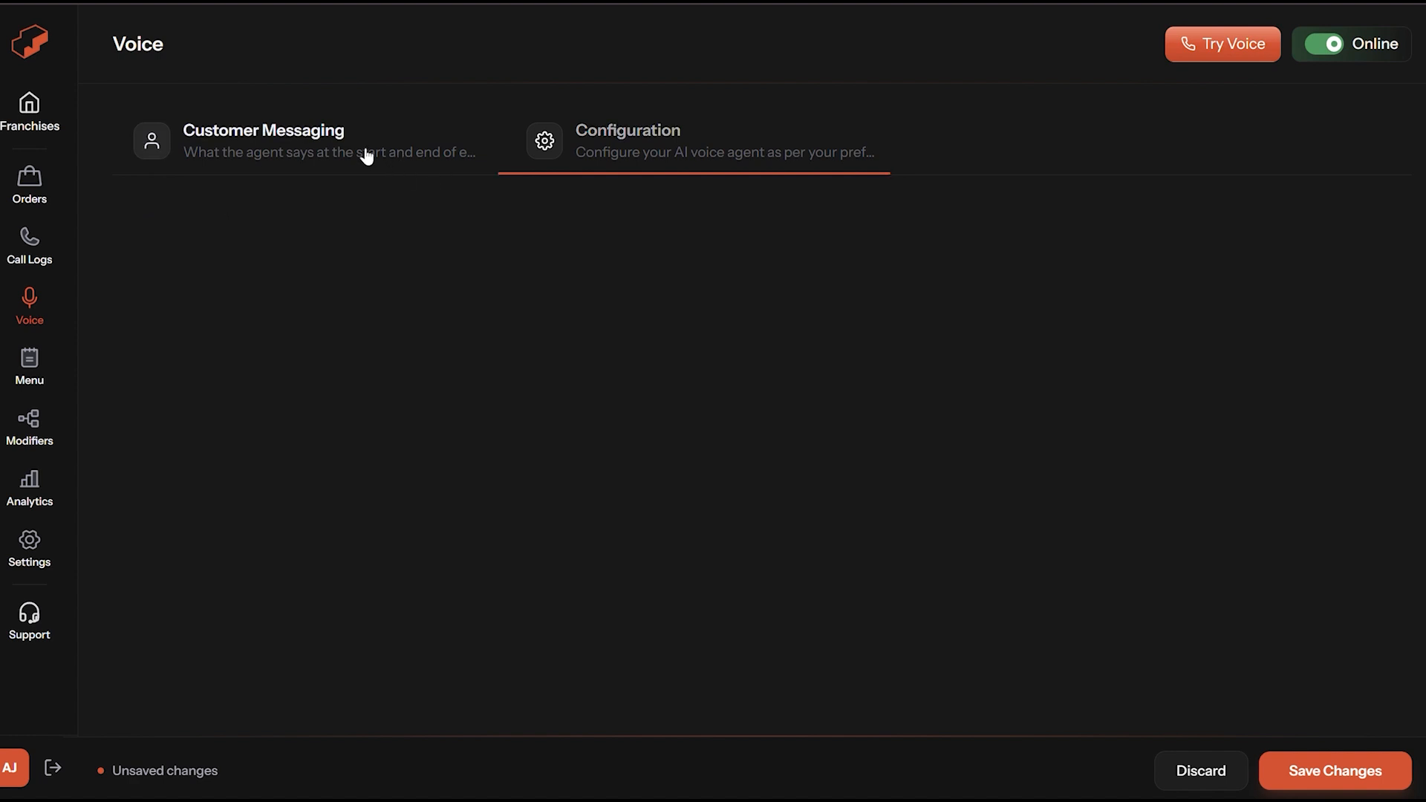
left_click(647, 146)
left_click(1334, 776)
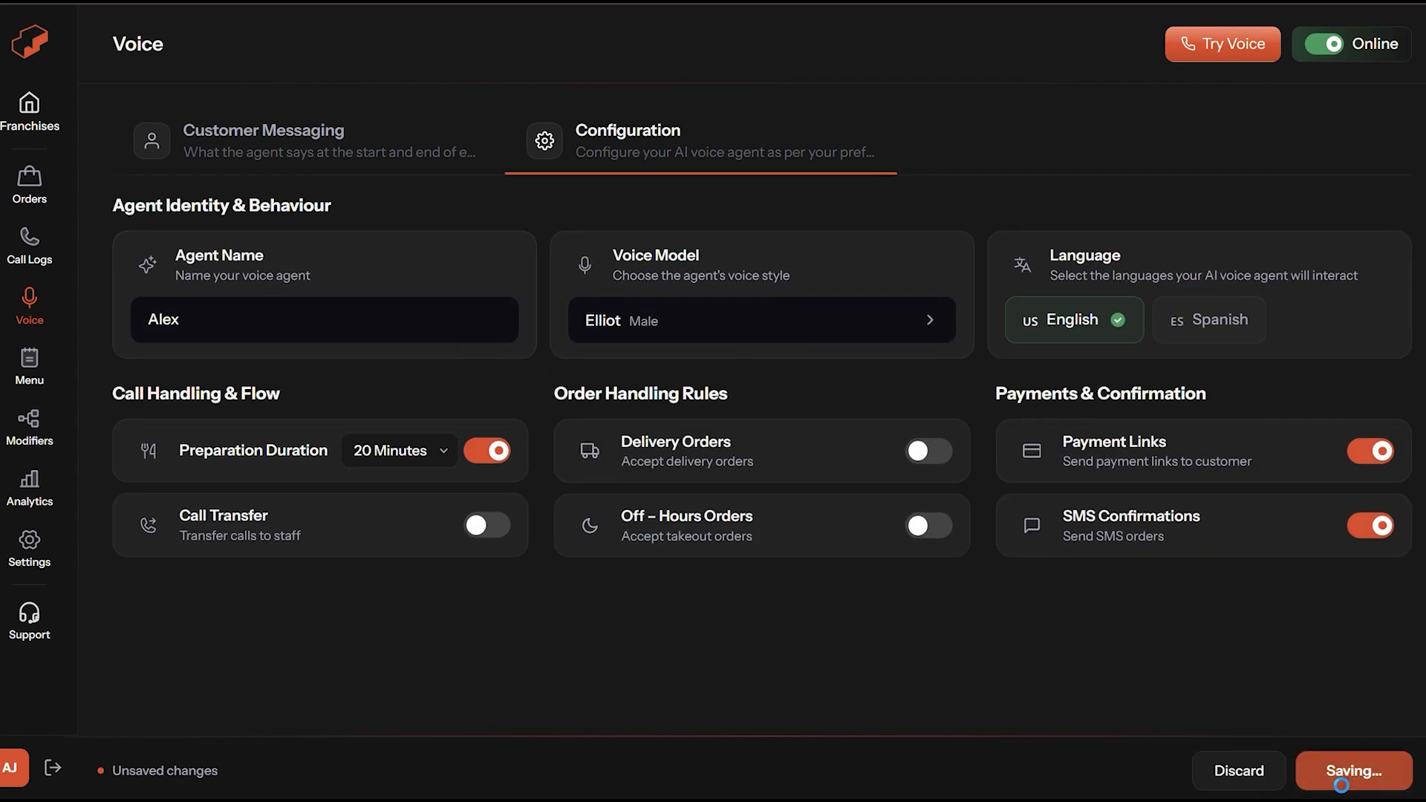